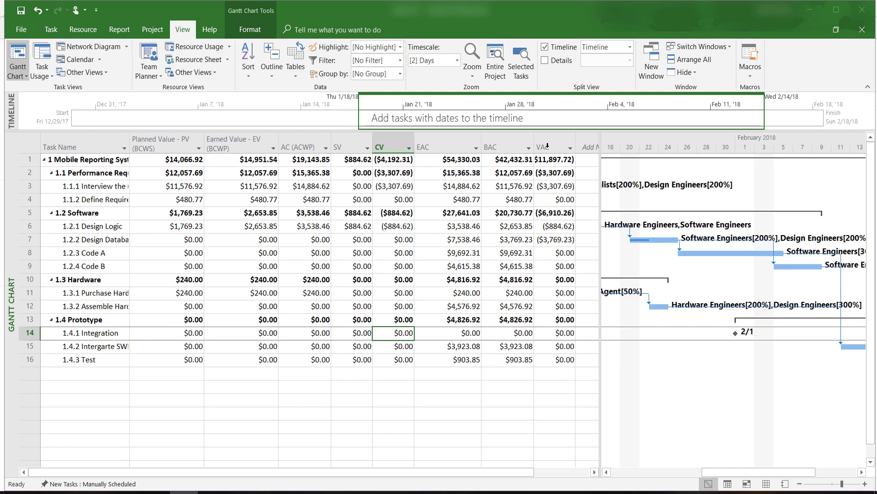
- Widen the sheet and switch it to the Variance table
drag(602, 141, 786, 141)
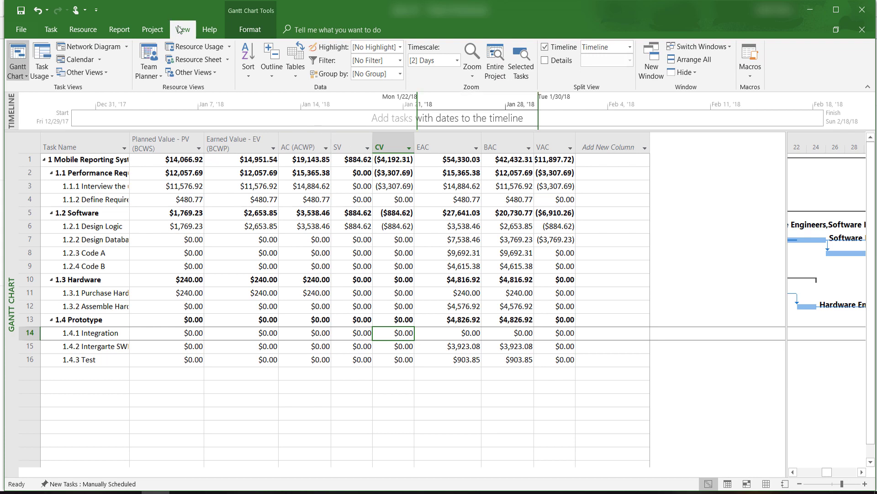
click(297, 78)
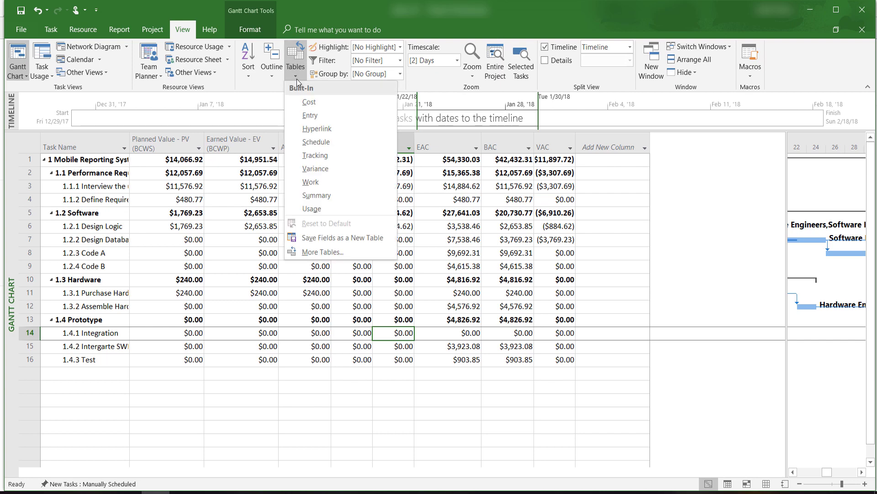
click(315, 168)
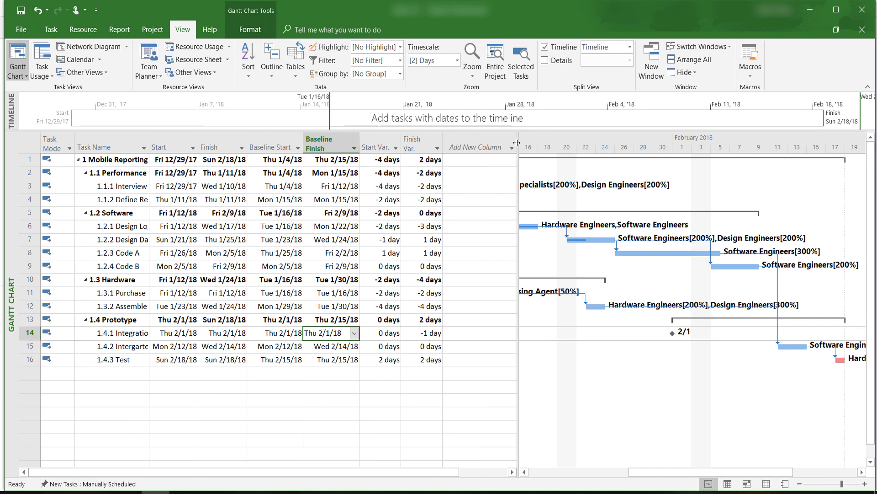
- Drag the table/chart split bar right so every variance column shows fully
drag(517, 141, 620, 141)
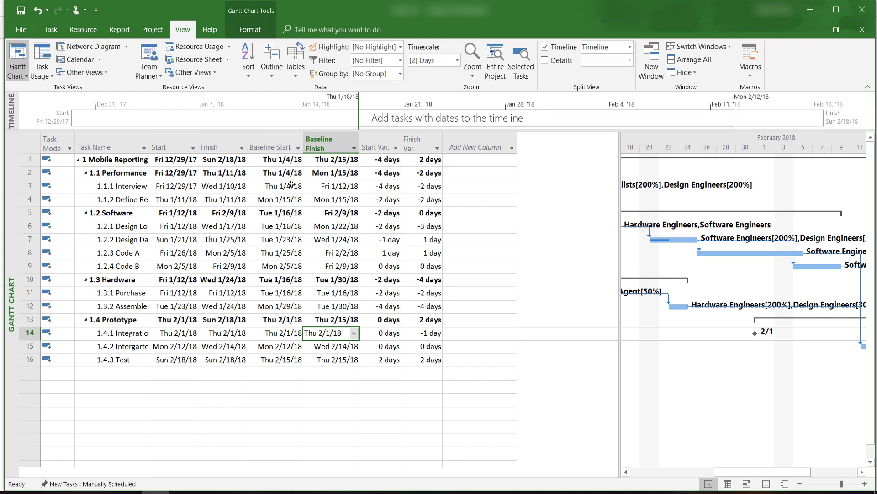
- Switch from Gantt Chart to the Tracking Gantt view
click(19, 73)
click(42, 116)
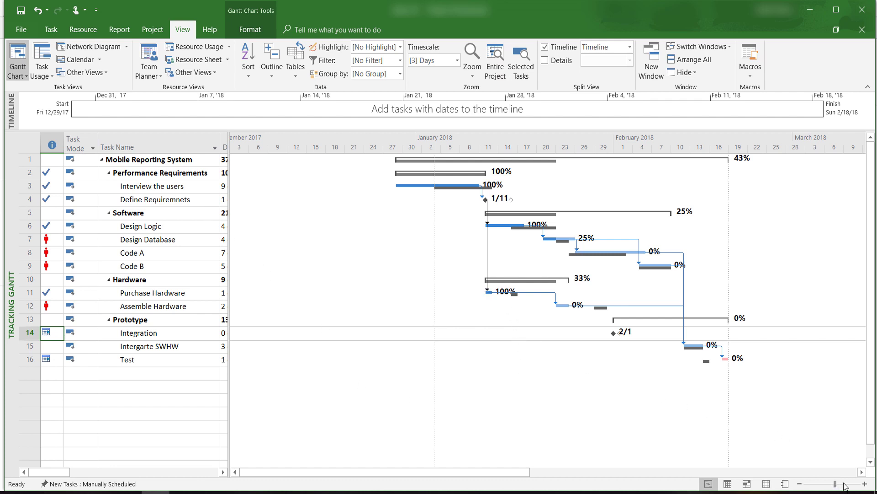
- Adjust the status-bar zoom slider so bars span late December to February in days
click(845, 484)
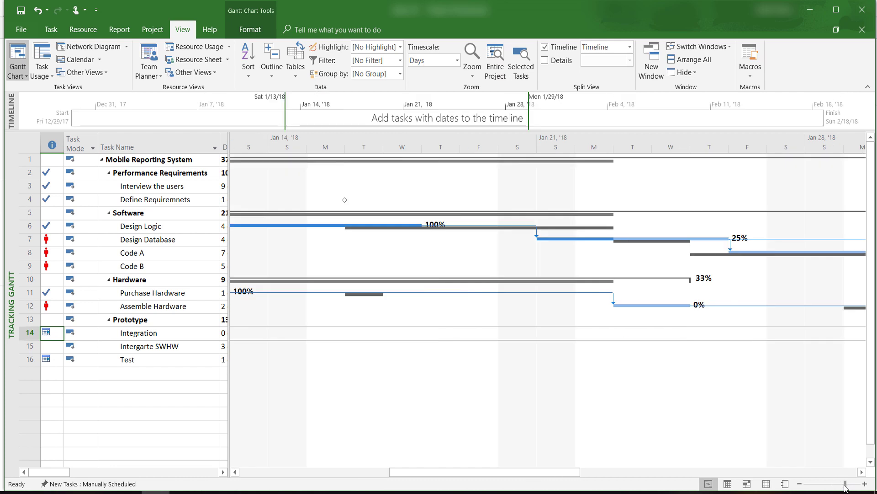
click(840, 484)
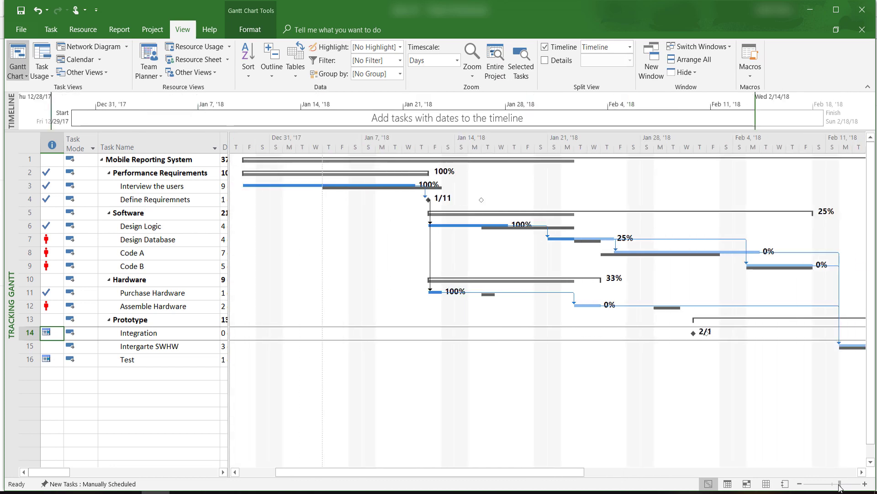
click(839, 484)
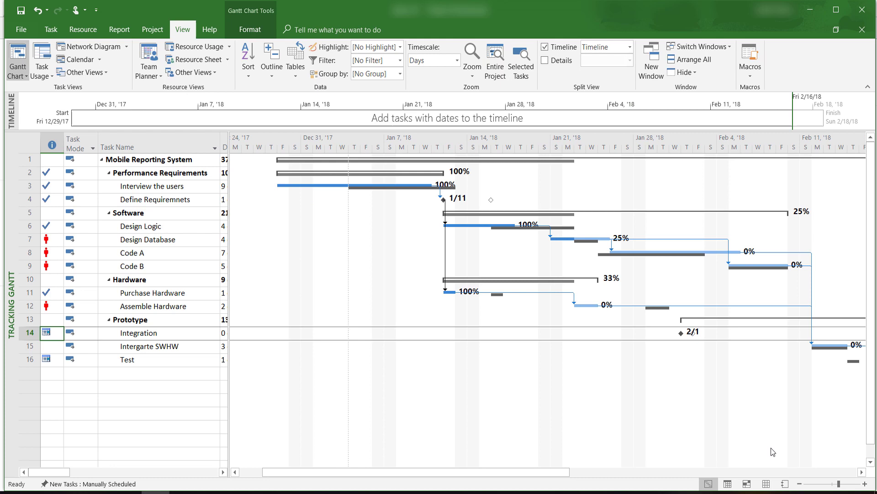